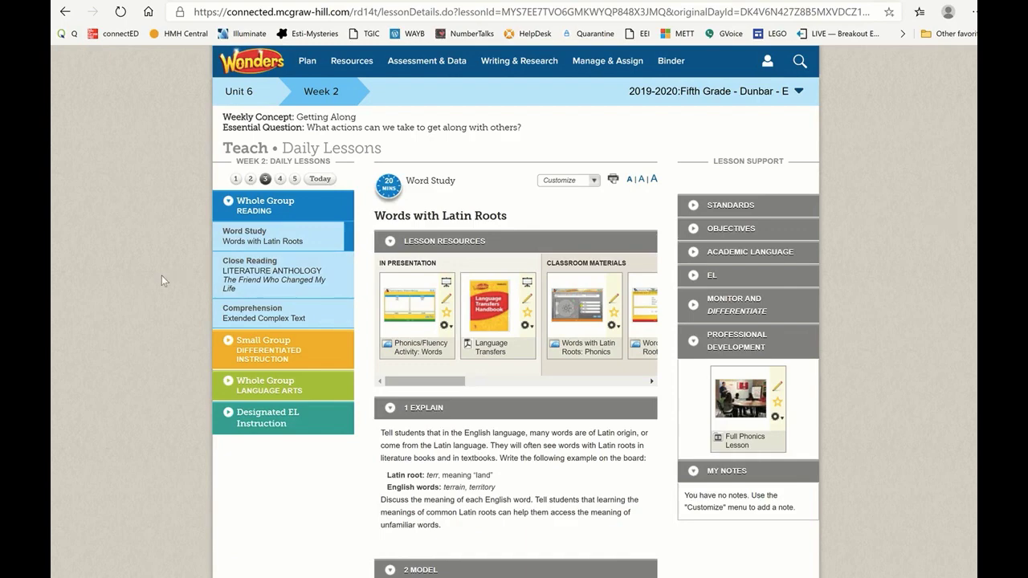
Step: Open the Unit 6 Week 2 Words with Latin Roots reproducible from Word Study's Lesson Resources
{"action": "left_click", "coordinate": [271, 239]}
{"action": "left_click_drag", "start_coordinate": [428, 381], "coordinate": [537, 384]}
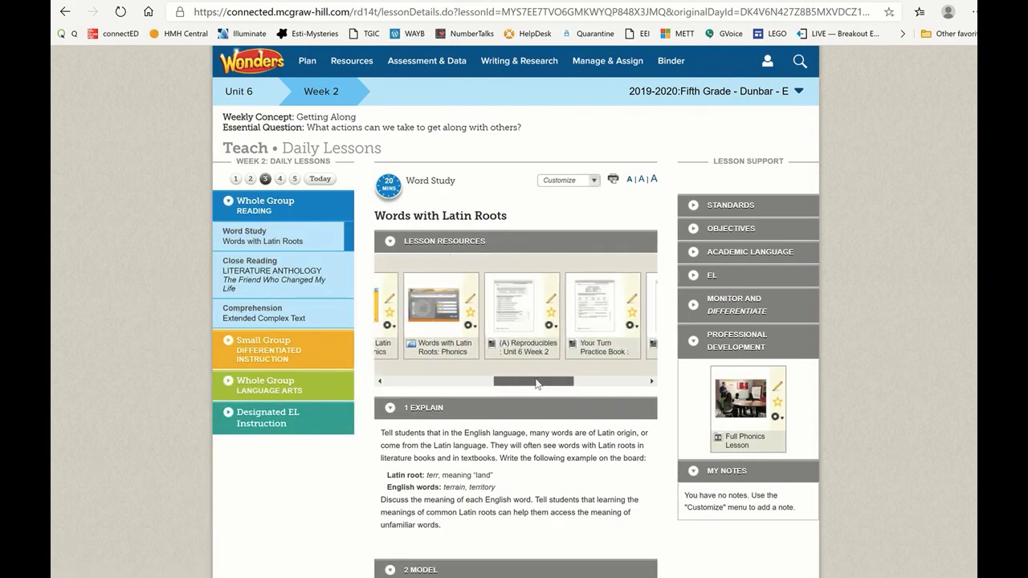
{"action": "left_click", "coordinate": [512, 304]}
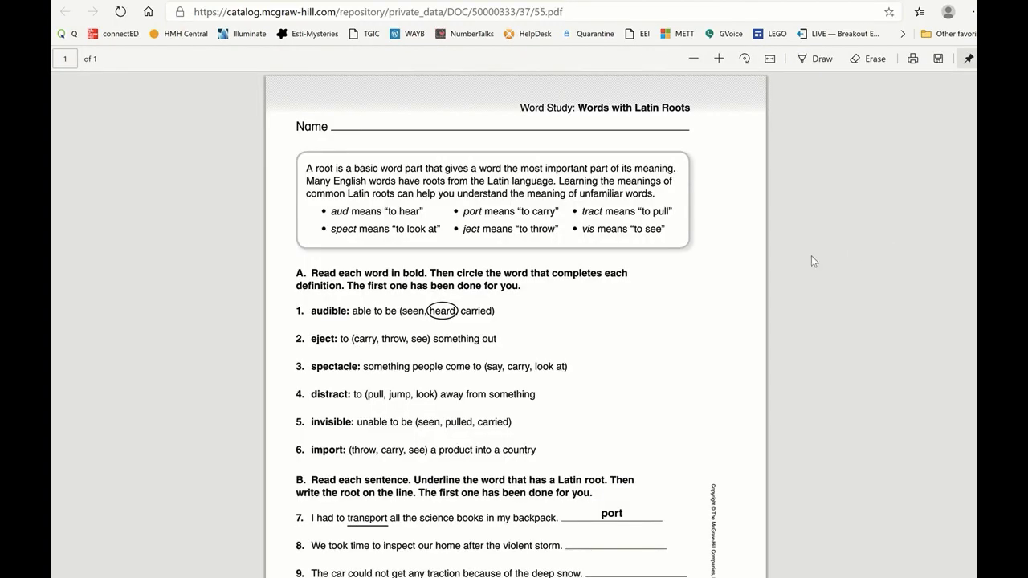
Step: Fit the whole Latin Roots worksheet page on screen in Edge and start a screen snip
{"action": "key", "text": "ctrl+minus"}
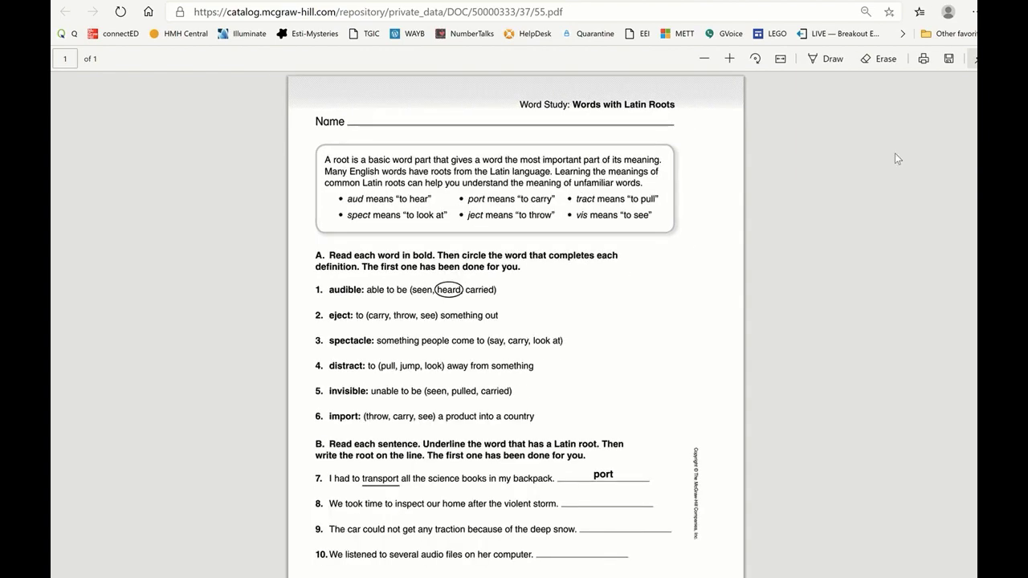
{"action": "key", "text": "ctrl+minus"}
{"action": "key", "text": "ctrl+plus"}
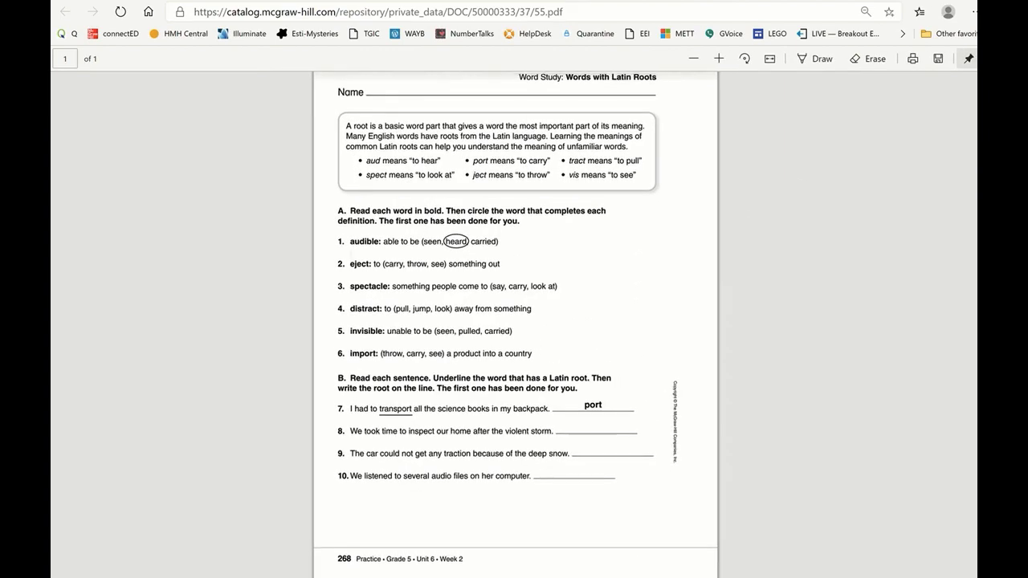
{"action": "scroll", "coordinate": [516, 321], "scroll_direction": "up", "scroll_amount": 1}
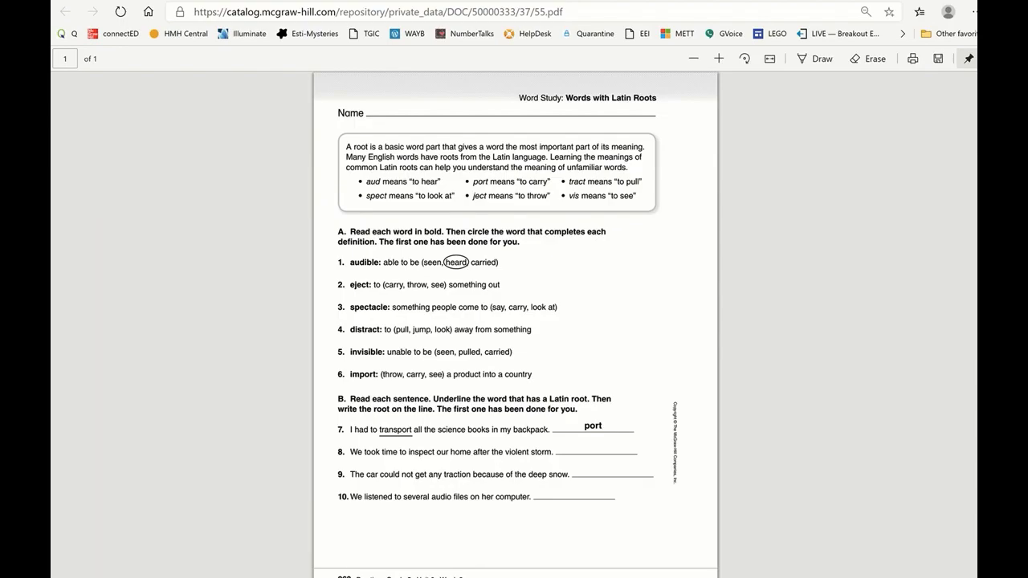
{"action": "key", "text": "super+shift+s"}
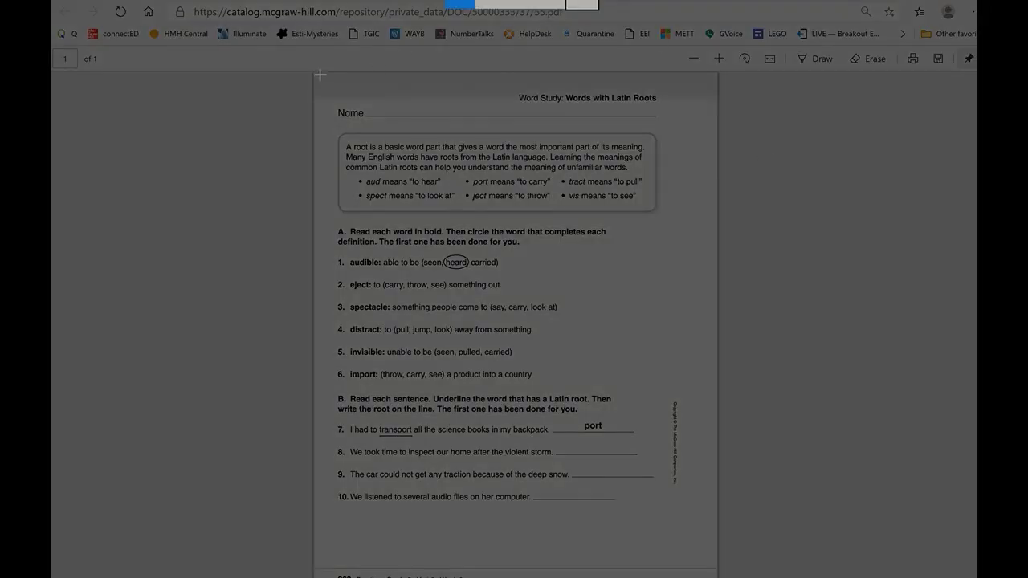
Step: Snip the full worksheet page from its top-left to bottom-right corner
{"action": "mouse_move", "coordinate": [320, 74]}
{"action": "left_mouse_down"}
{"action": "mouse_move", "coordinate": [691, 484]}
{"action": "mouse_move", "coordinate": [695, 517]}
{"action": "left_mouse_up"}
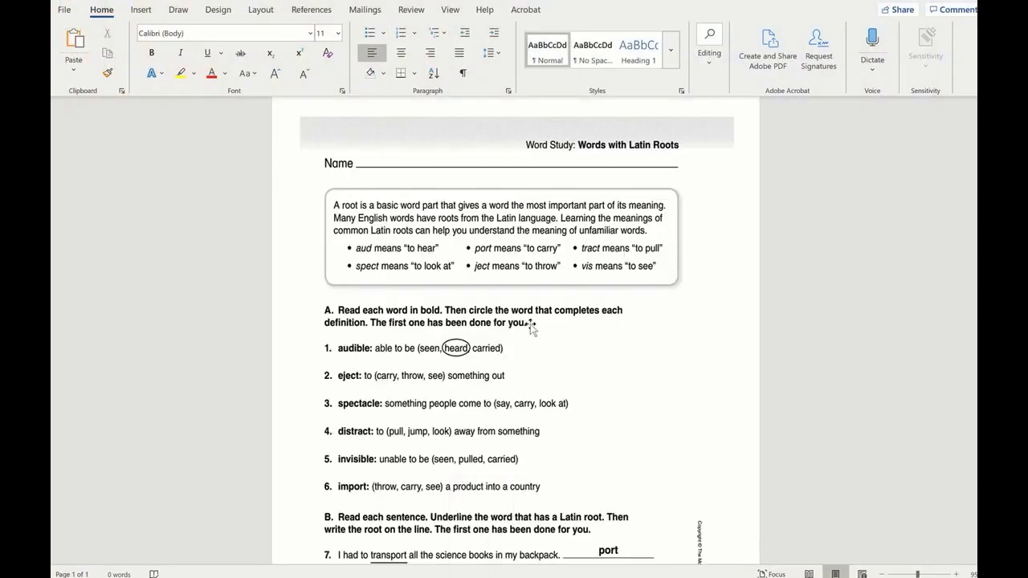
Step: Replace the old worksheet picture with the pasted snip and enlarge it toward the page corner
{"action": "left_click", "coordinate": [530, 326]}
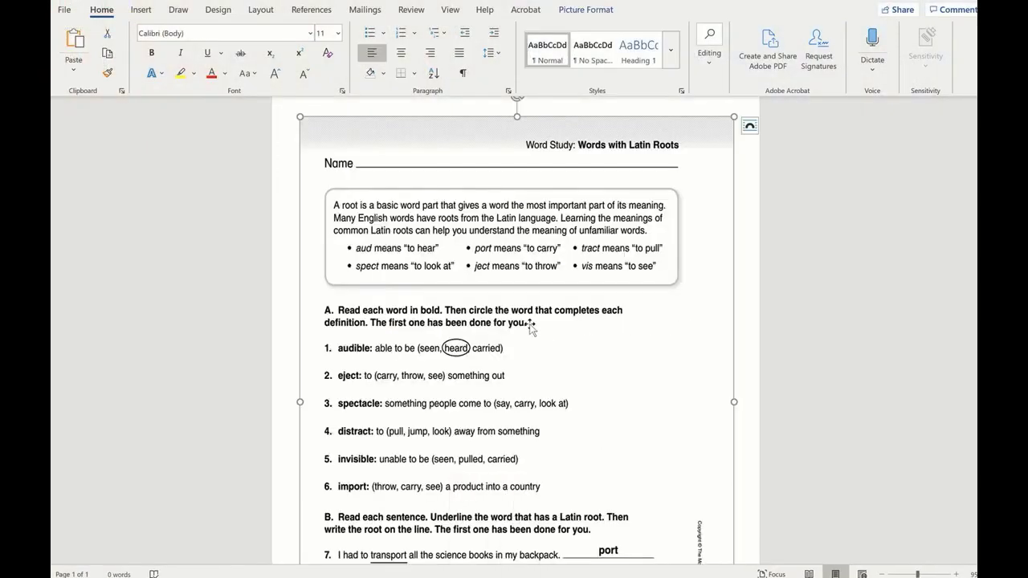
{"action": "key", "text": "Delete"}
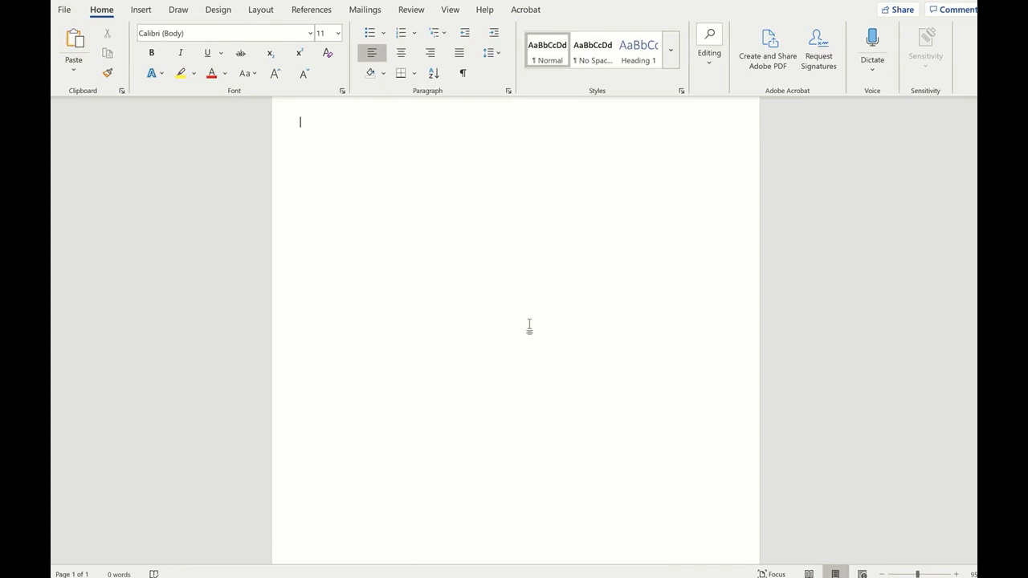
{"action": "key", "text": "ctrl+v"}
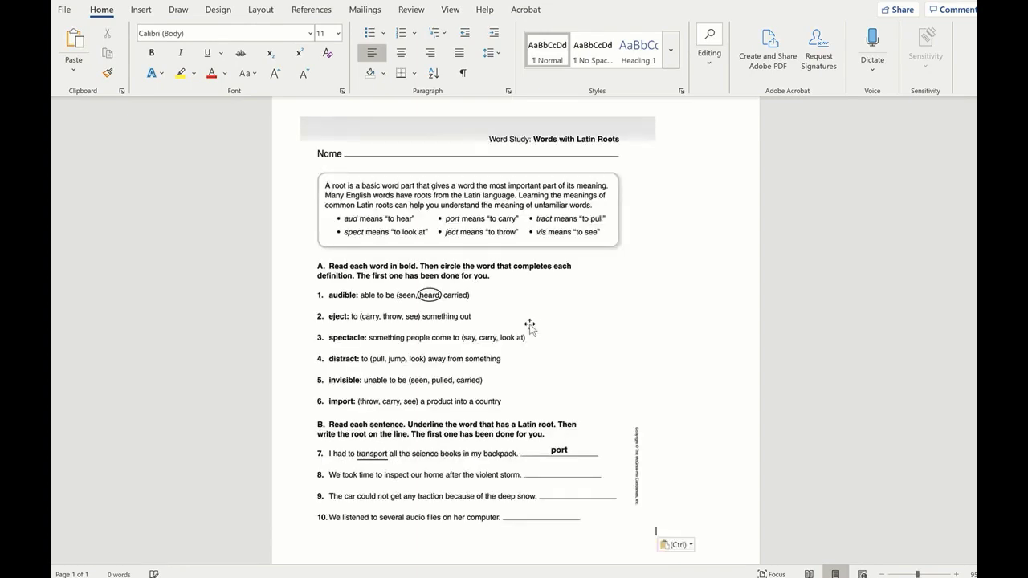
{"action": "scroll", "coordinate": [632, 239], "scroll_direction": "down", "scroll_amount": 3, "text": "ctrl"}
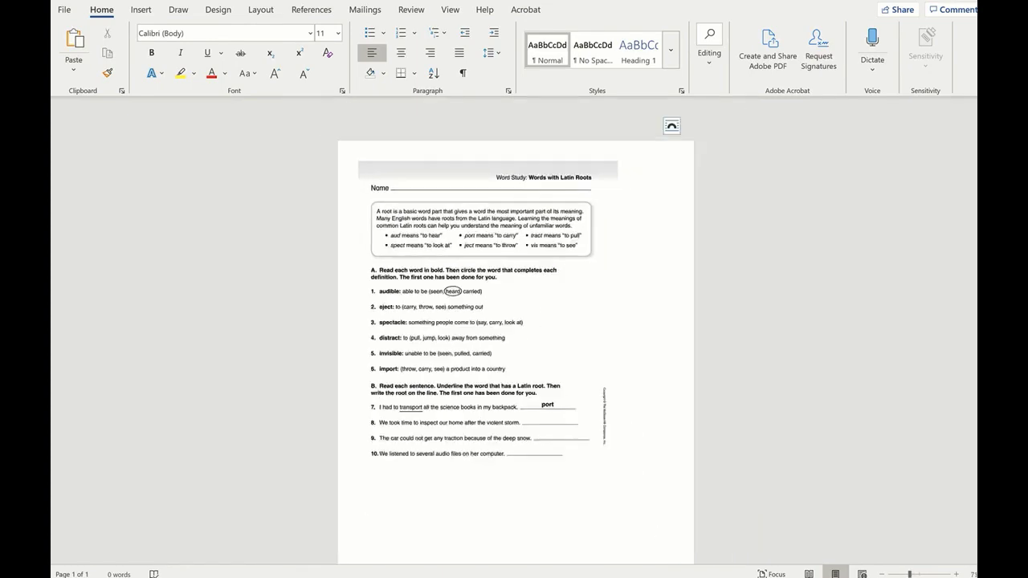
{"action": "left_click", "coordinate": [530, 353]}
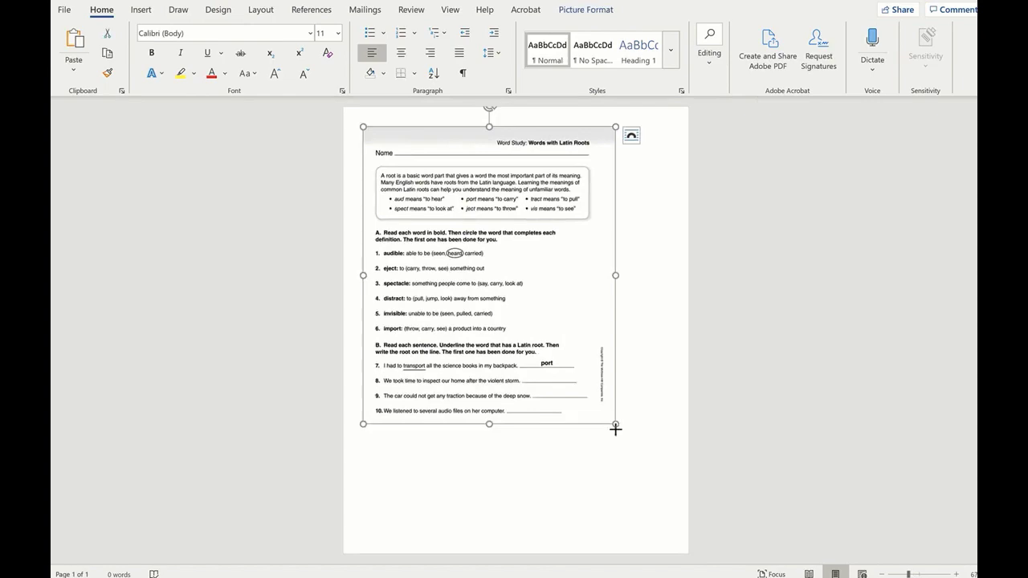
{"action": "left_click_drag", "start_coordinate": [615, 429], "coordinate": [635, 490]}
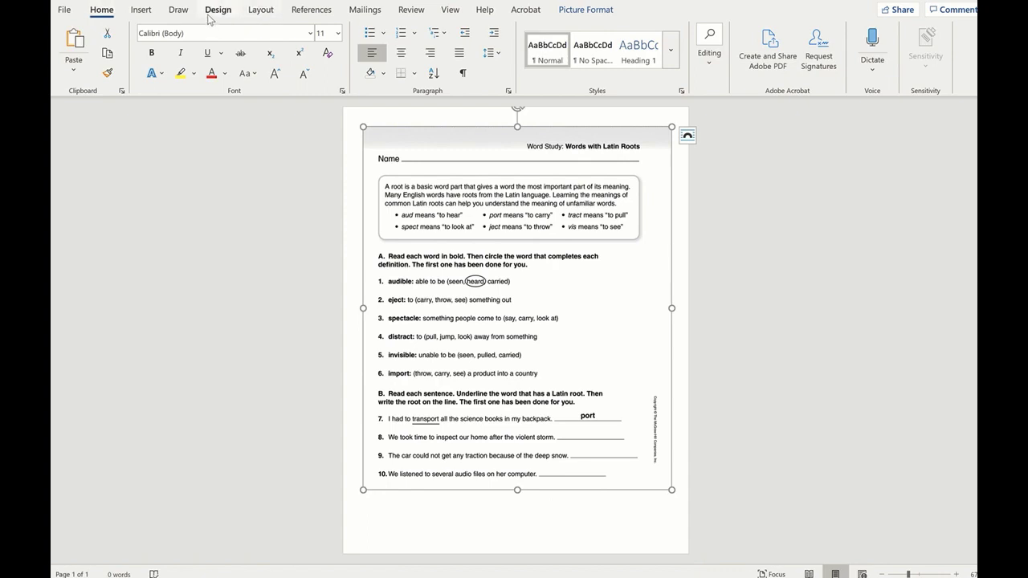
Step: Apply Narrow page margins and stretch the worksheet picture down the page
{"action": "left_click", "coordinate": [260, 10]}
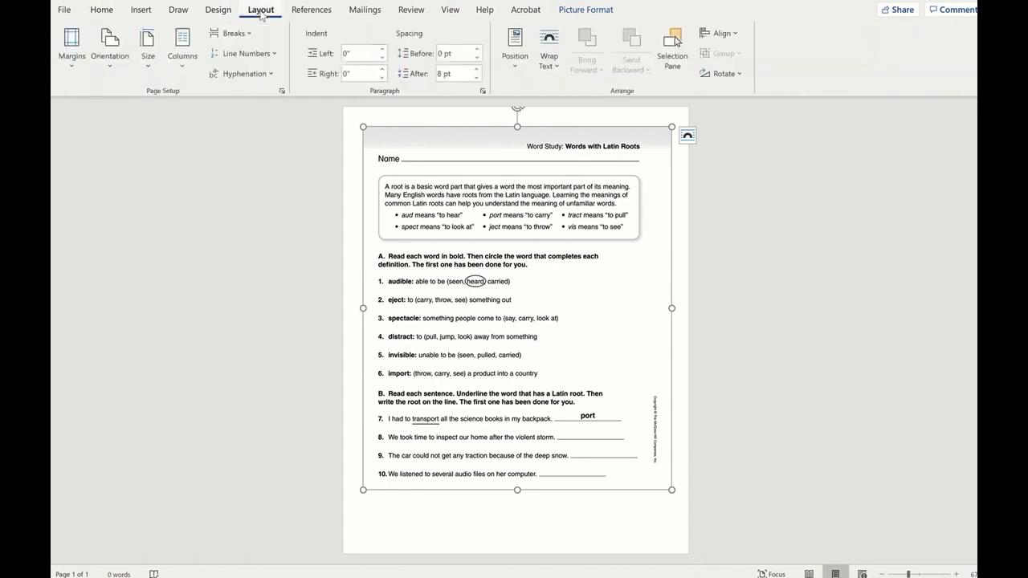
{"action": "left_click", "coordinate": [83, 69]}
{"action": "left_click", "coordinate": [73, 154]}
{"action": "left_click_drag", "start_coordinate": [517, 493], "coordinate": [517, 514]}
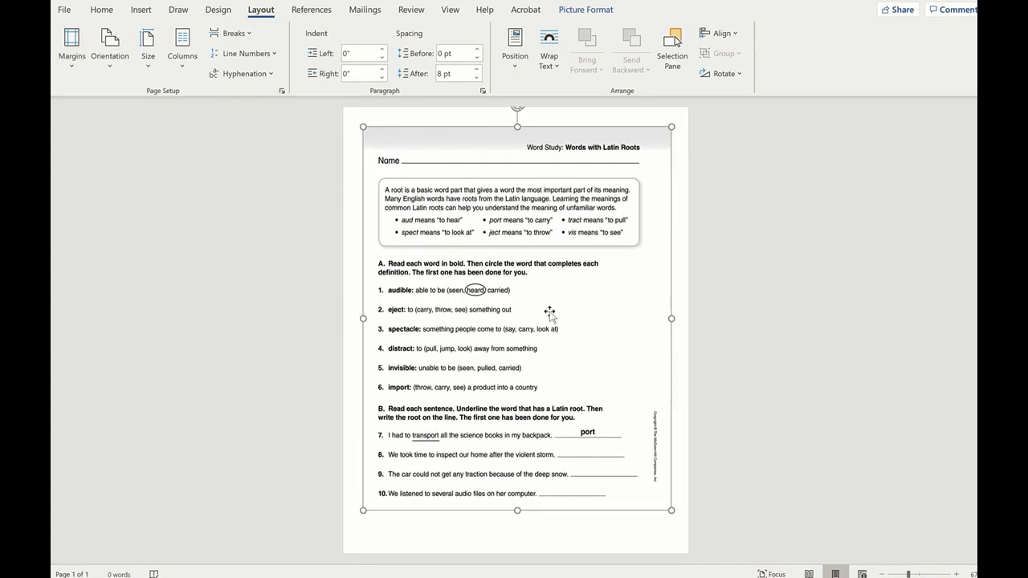
Step: Set the worksheet picture's text wrapping to In Front of Text
{"action": "left_click", "coordinate": [551, 64]}
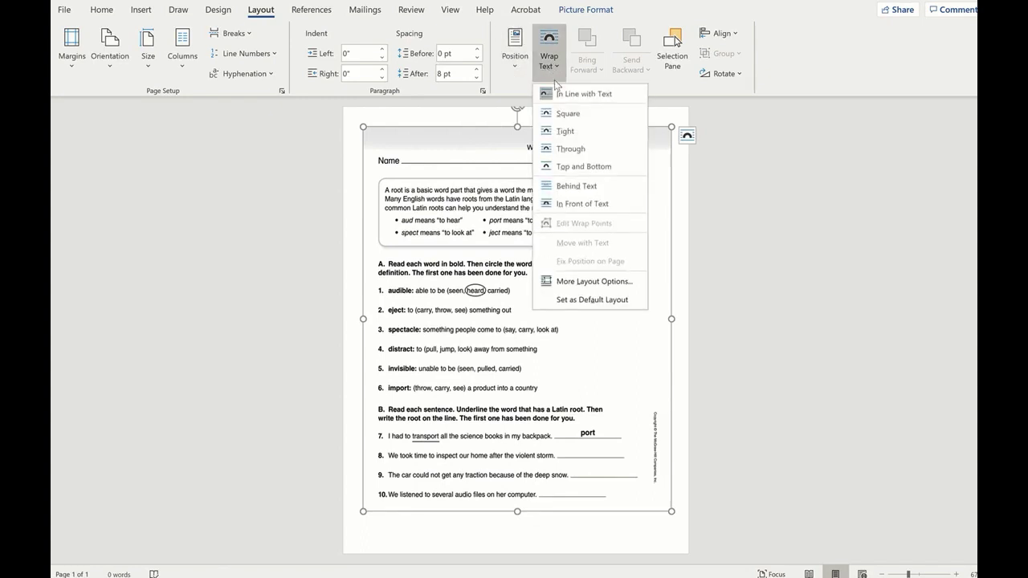
{"action": "left_click", "coordinate": [562, 150]}
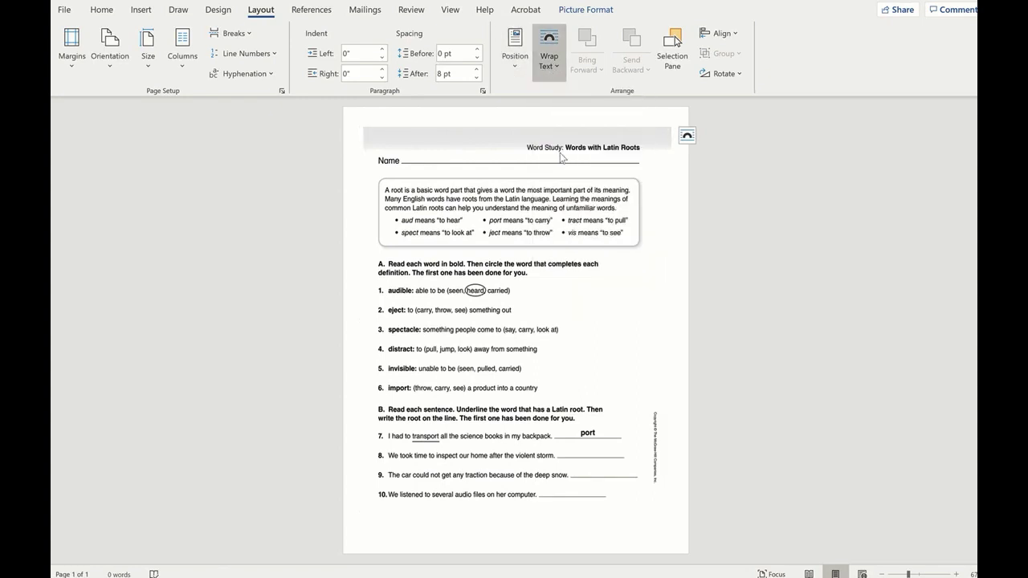
{"action": "left_click", "coordinate": [735, 268]}
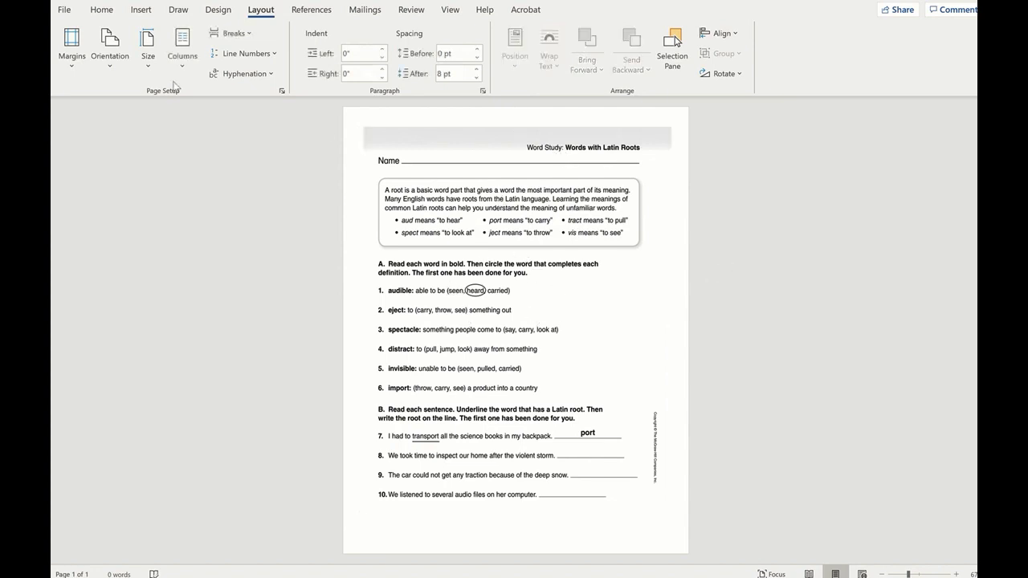
{"action": "left_click", "coordinate": [66, 10]}
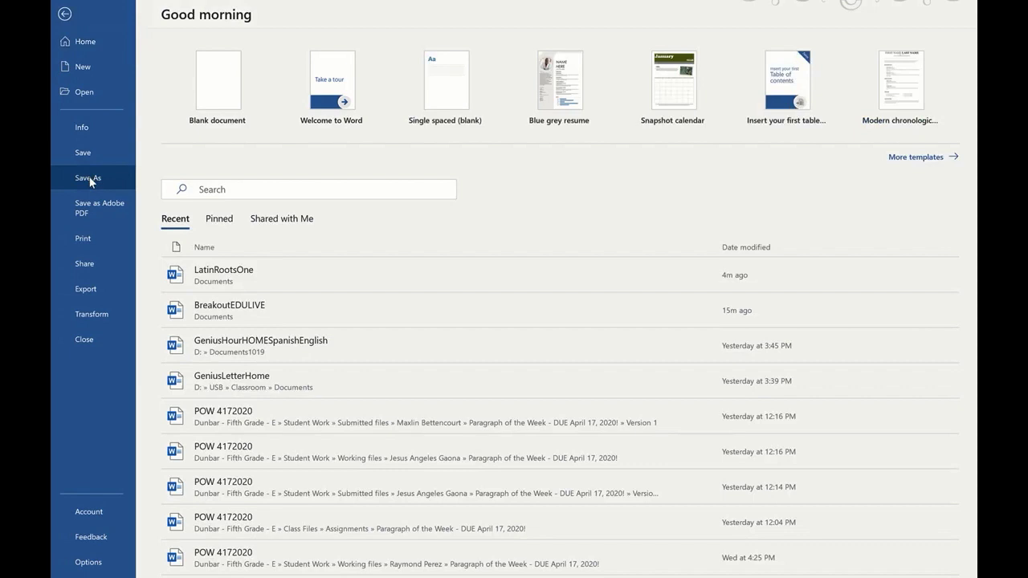
Step: Save the document as LatinRootsOne Word Document in the Documents folder
{"action": "left_click", "coordinate": [87, 178]}
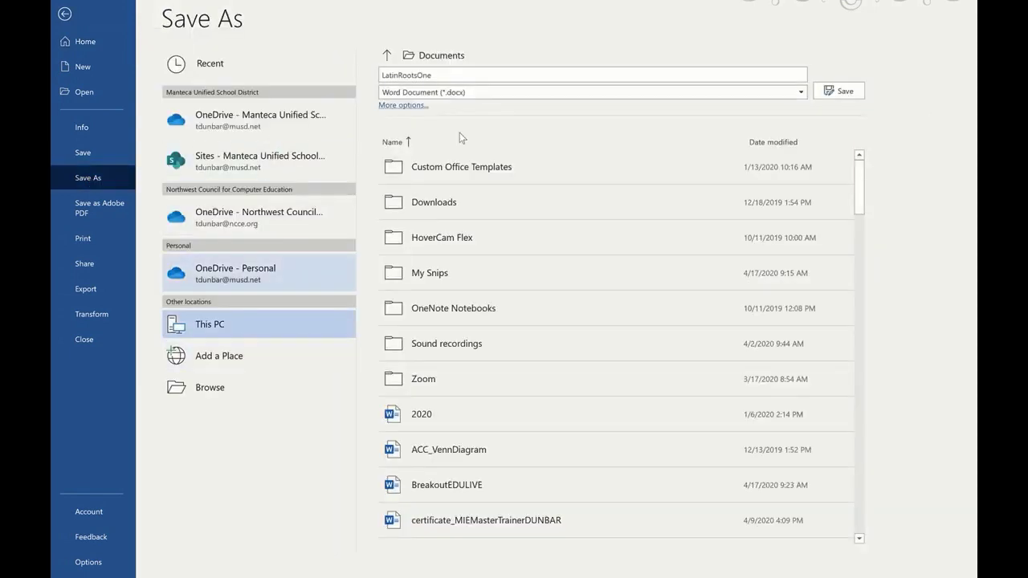
{"action": "left_click", "coordinate": [846, 91]}
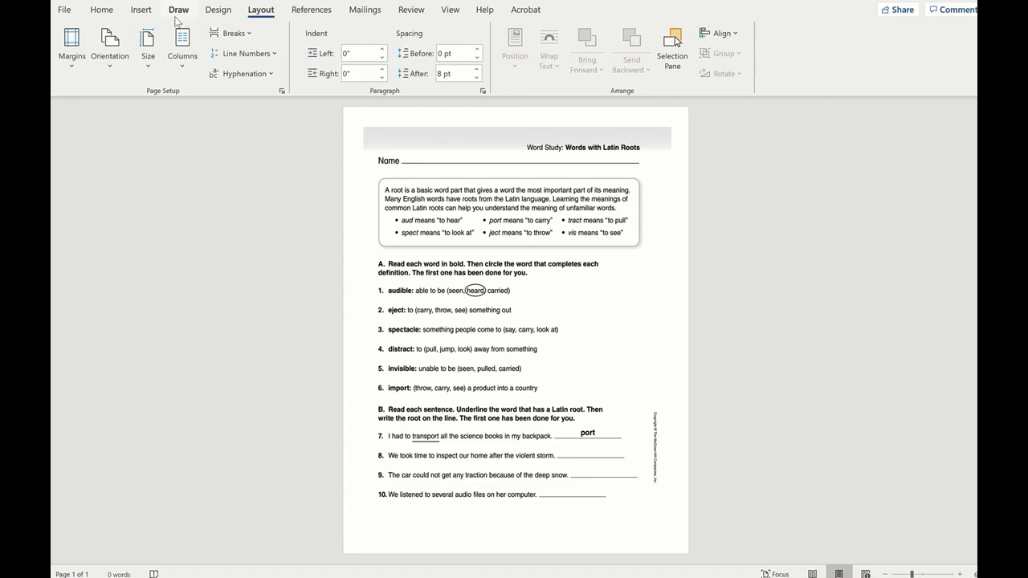
Step: With red pen ink, circle 'throw' in item 2 and 'look at' in item 3
{"action": "left_click", "coordinate": [177, 11]}
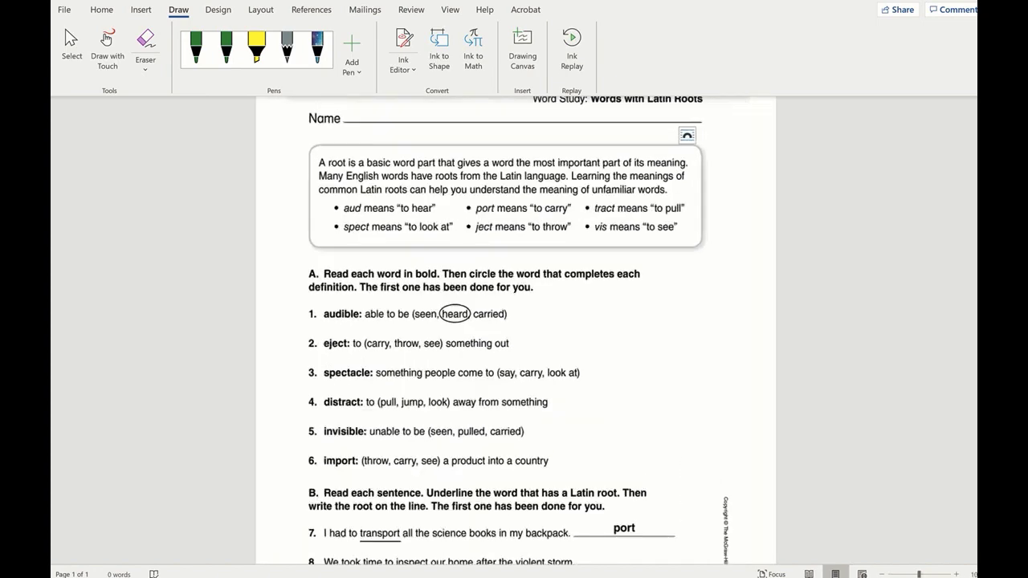
{"action": "scroll", "coordinate": [687, 136], "scroll_direction": "up", "scroll_amount": 9, "text": "ctrl"}
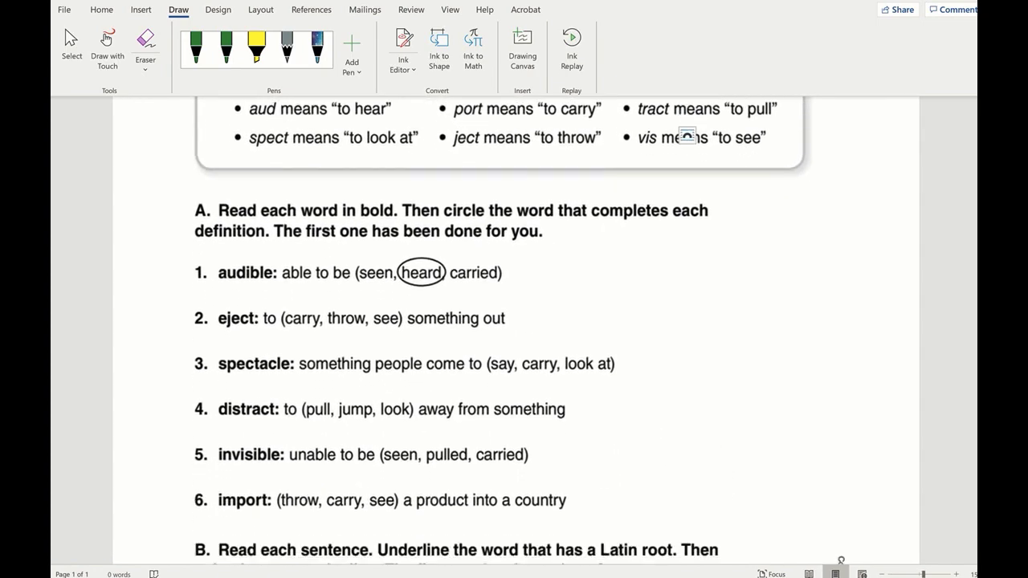
{"action": "scroll", "coordinate": [514, 321], "scroll_direction": "down", "scroll_amount": 2}
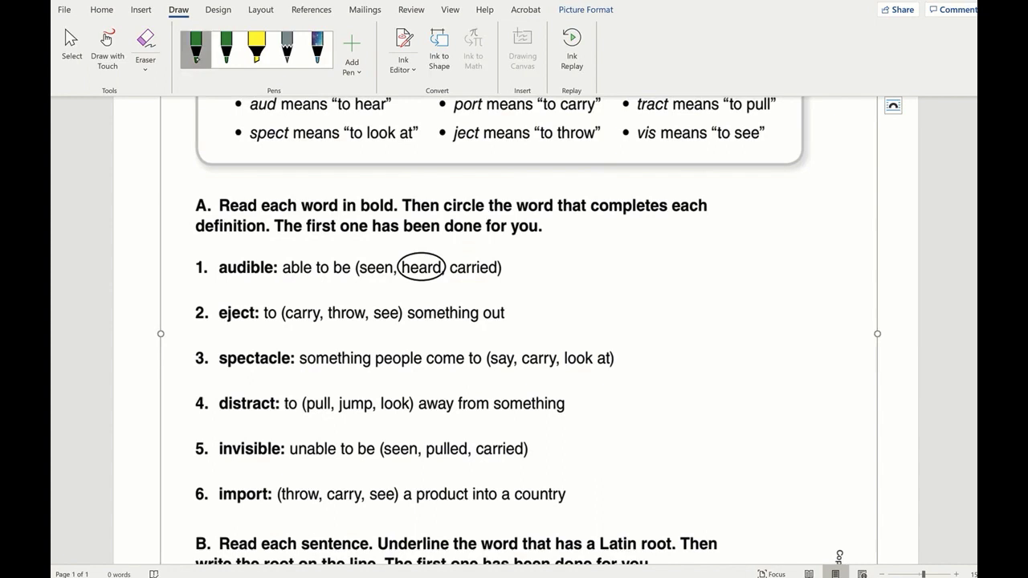
{"action": "left_click", "coordinate": [196, 48]}
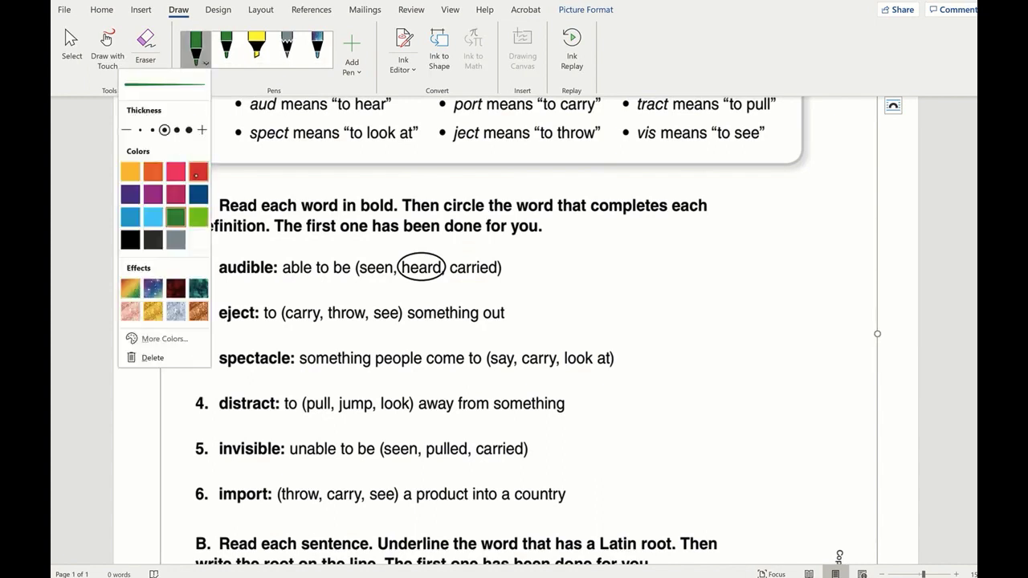
{"action": "left_click", "coordinate": [199, 171]}
{"action": "mouse_move", "coordinate": [325, 296]}
{"action": "left_mouse_down"}
{"action": "mouse_move", "coordinate": [326, 338]}
{"action": "mouse_move", "coordinate": [354, 288]}
{"action": "mouse_move", "coordinate": [320, 309]}
{"action": "left_mouse_up"}
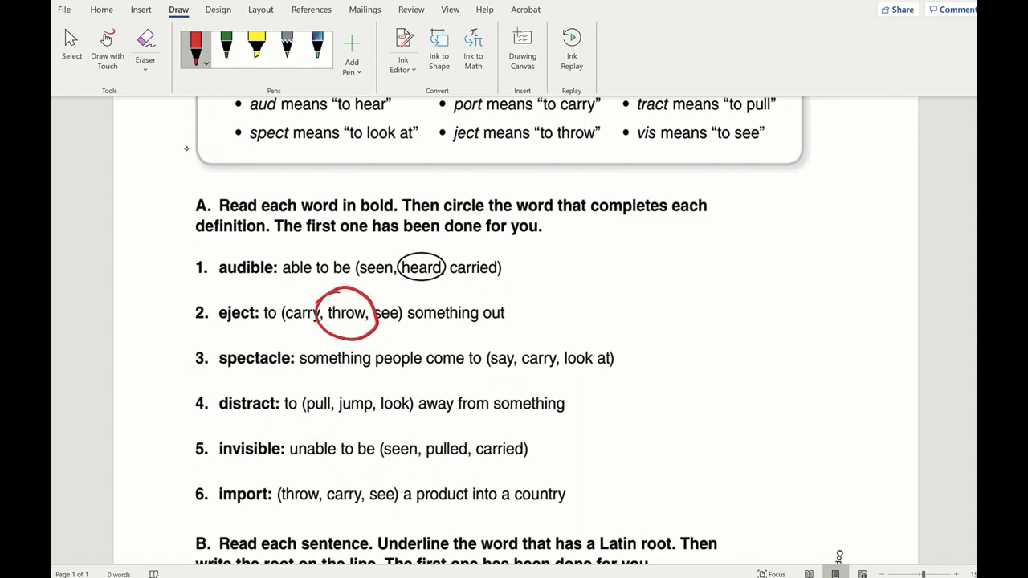
{"action": "mouse_move", "coordinate": [572, 331]}
{"action": "left_mouse_down"}
{"action": "mouse_move", "coordinate": [560, 344]}
{"action": "mouse_move", "coordinate": [596, 325]}
{"action": "mouse_move", "coordinate": [566, 338]}
{"action": "left_mouse_up"}
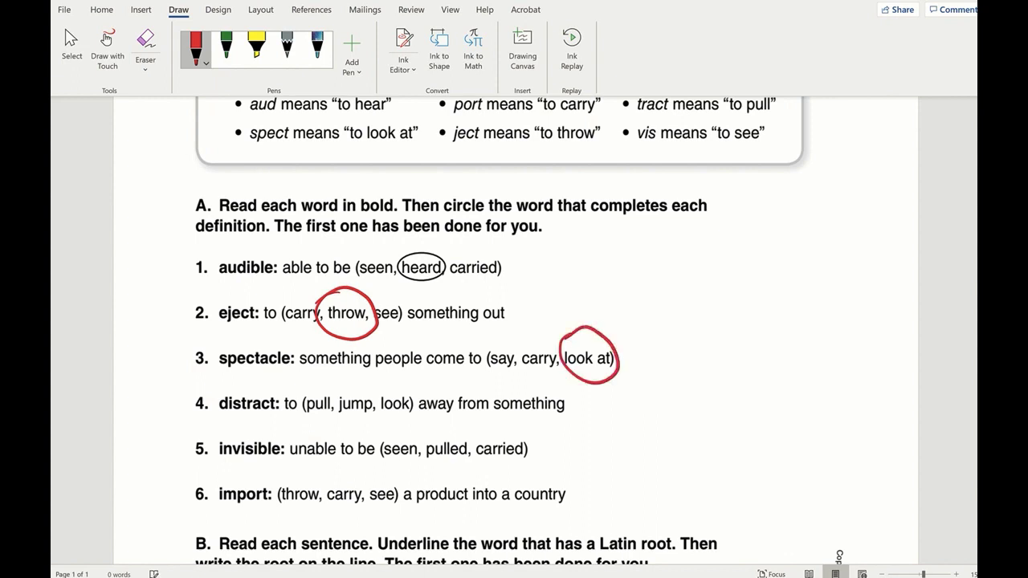
{"action": "left_click", "coordinate": [106, 38]}
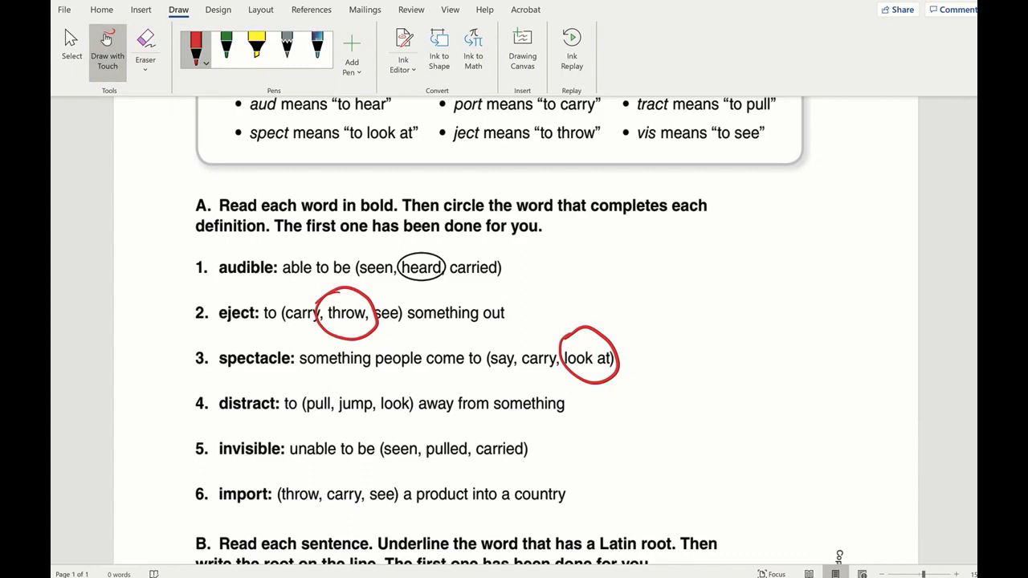
Step: Switch the pen to green ink and circle 'look' in item 4
{"action": "left_click", "coordinate": [195, 48]}
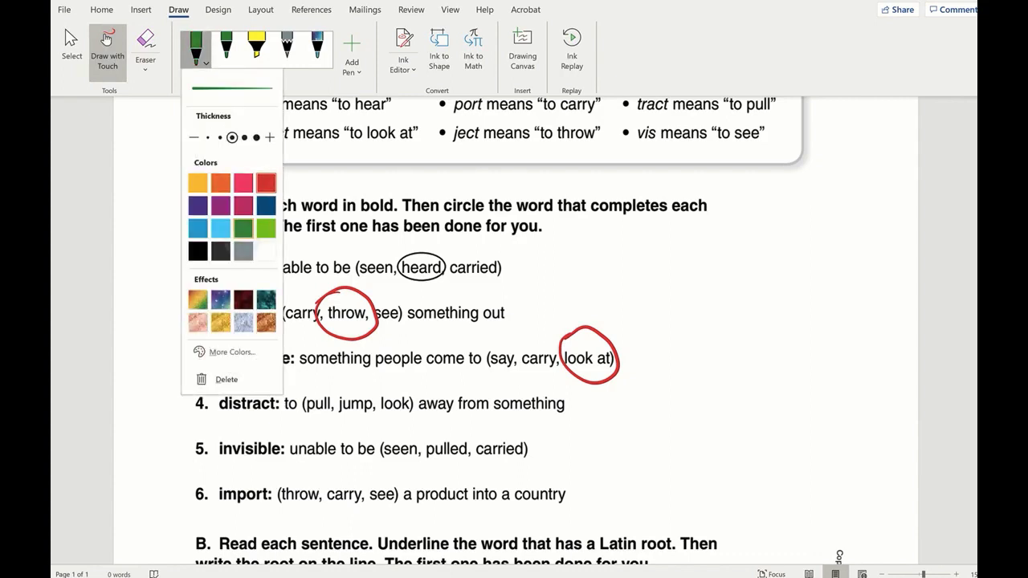
{"action": "left_click", "coordinate": [243, 228]}
{"action": "left_click", "coordinate": [106, 39]}
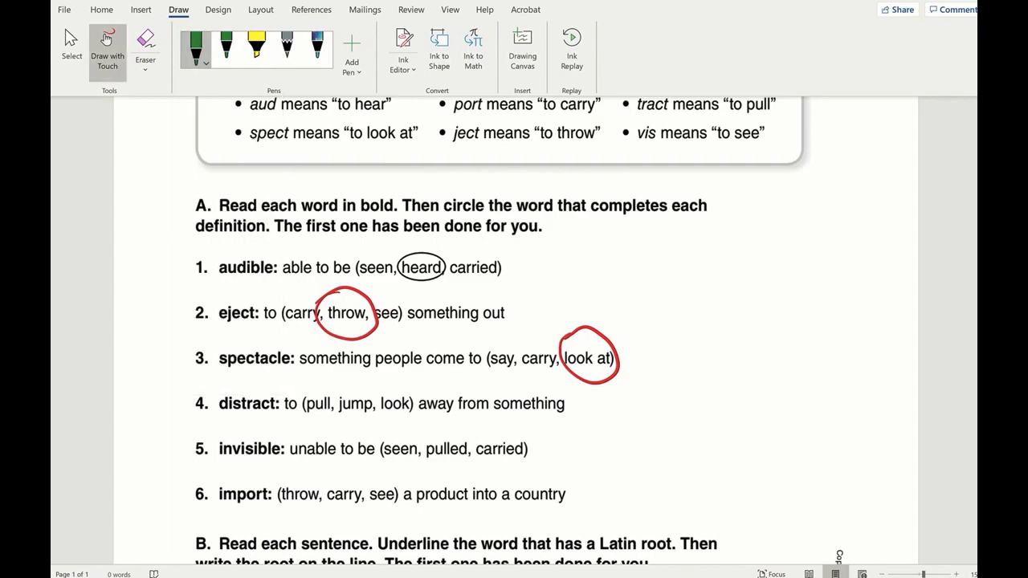
{"action": "mouse_move", "coordinate": [388, 381]}
{"action": "left_mouse_down"}
{"action": "mouse_move", "coordinate": [366, 399]}
{"action": "mouse_move", "coordinate": [389, 437]}
{"action": "mouse_move", "coordinate": [361, 383]}
{"action": "left_mouse_up"}
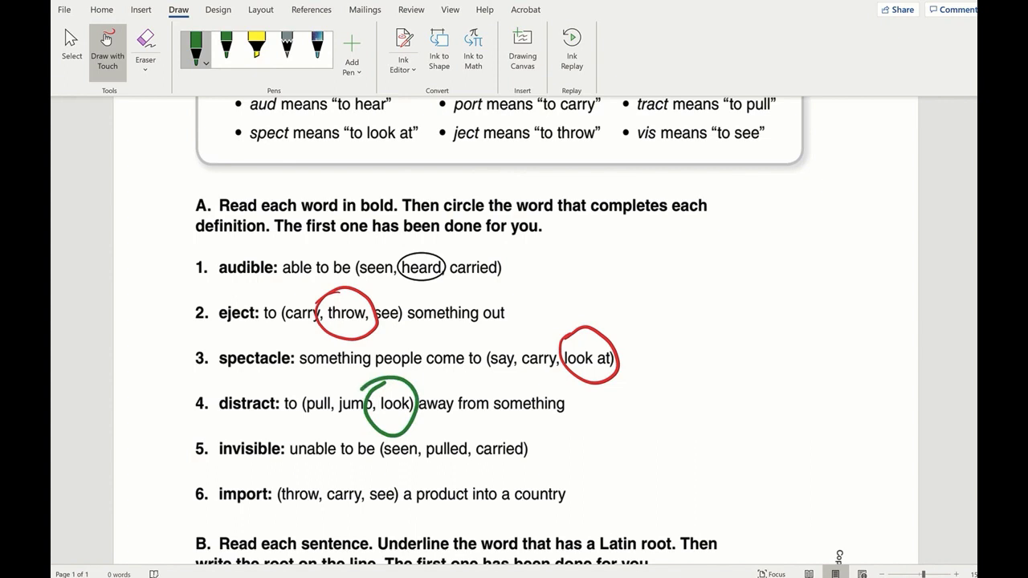
{"action": "left_click", "coordinate": [207, 57]}
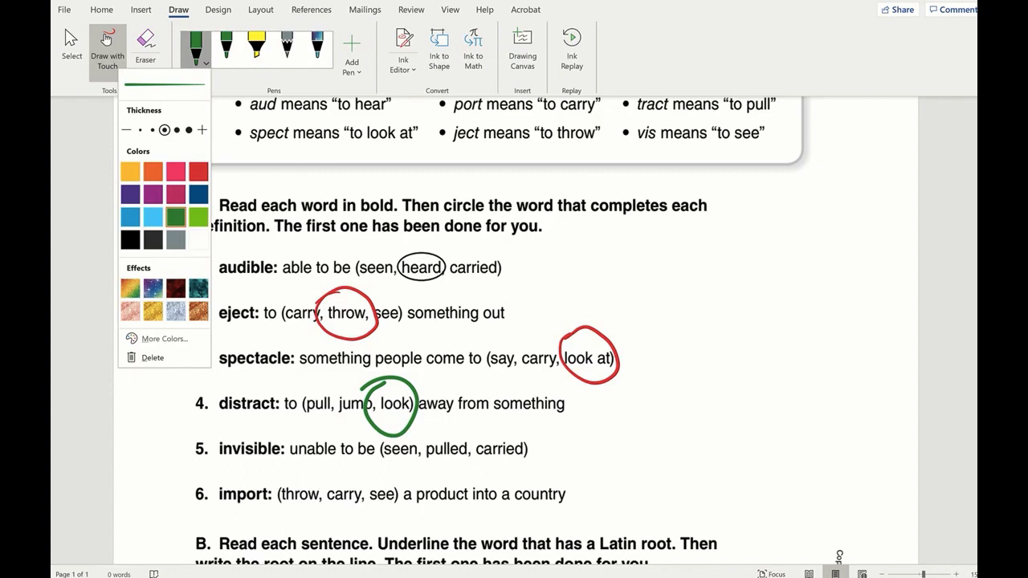
{"action": "key", "text": "Escape"}
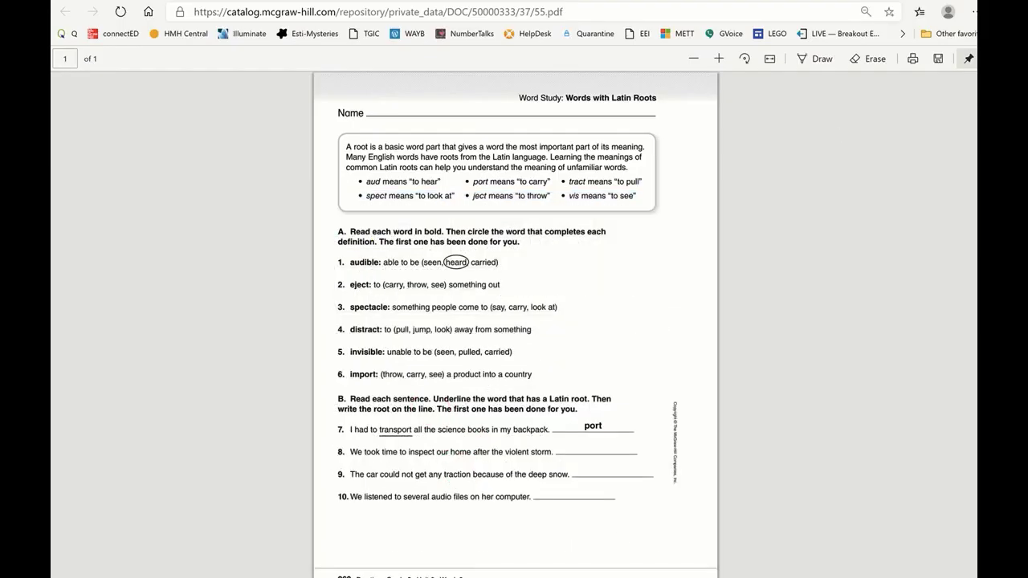
Step: Switch from the worksheet PDF to the class Assignments list in Teams
{"action": "left_click", "coordinate": [509, 521]}
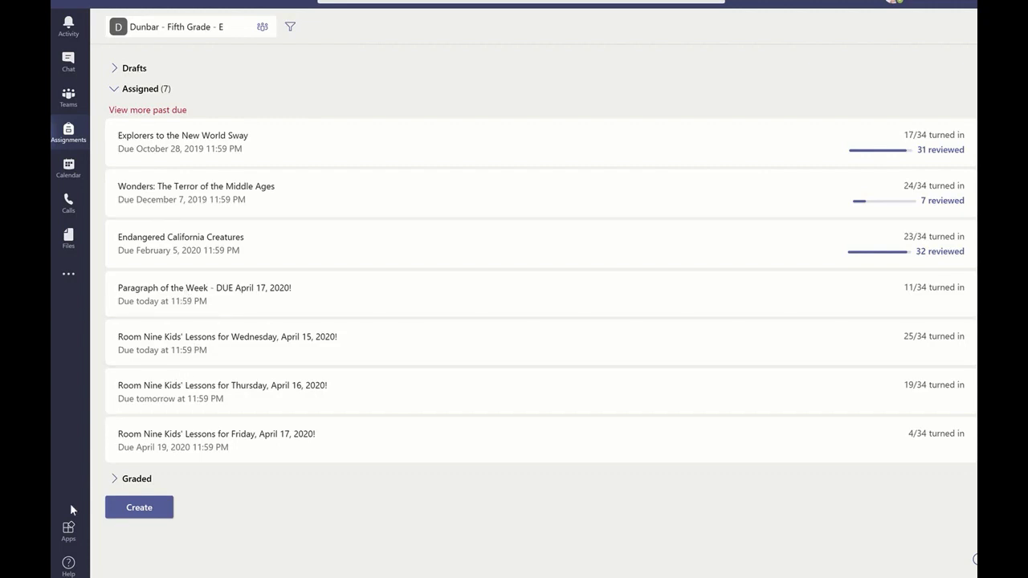
Step: Create a new assignment with LatinRootsOne.docx uploaded from the Documents folder
{"action": "left_click", "coordinate": [148, 519]}
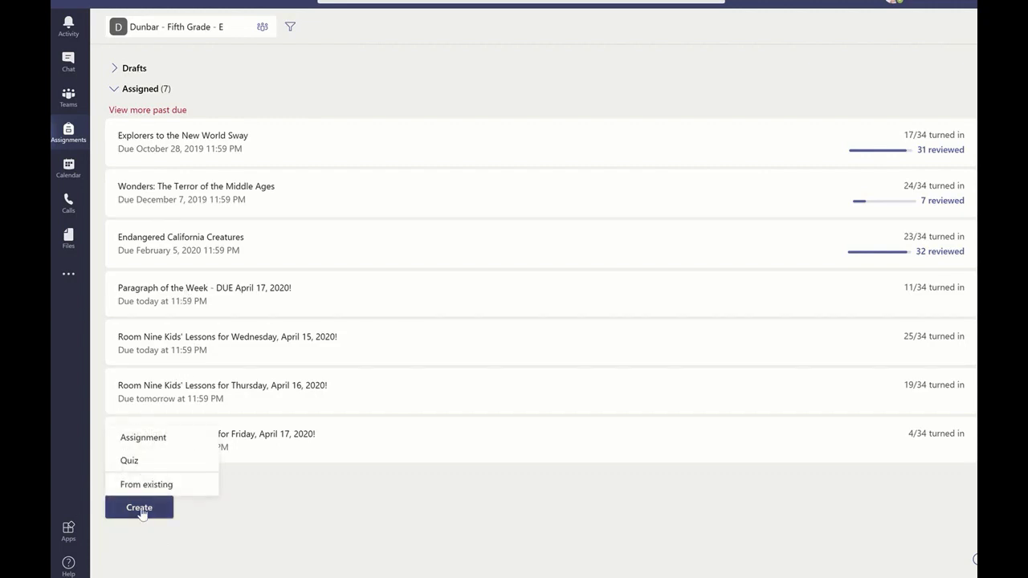
{"action": "left_click", "coordinate": [147, 443]}
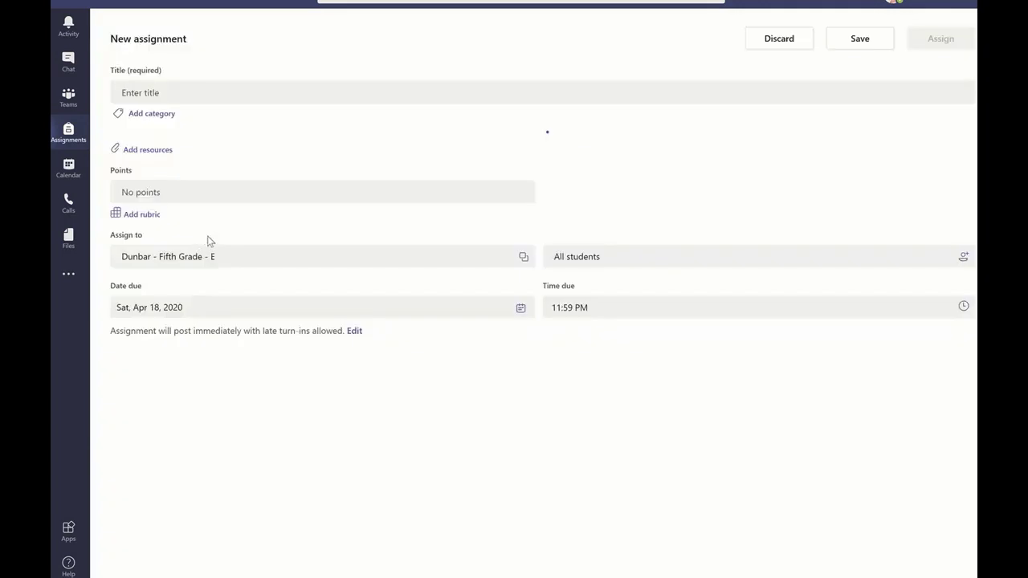
{"action": "left_click", "coordinate": [153, 176]}
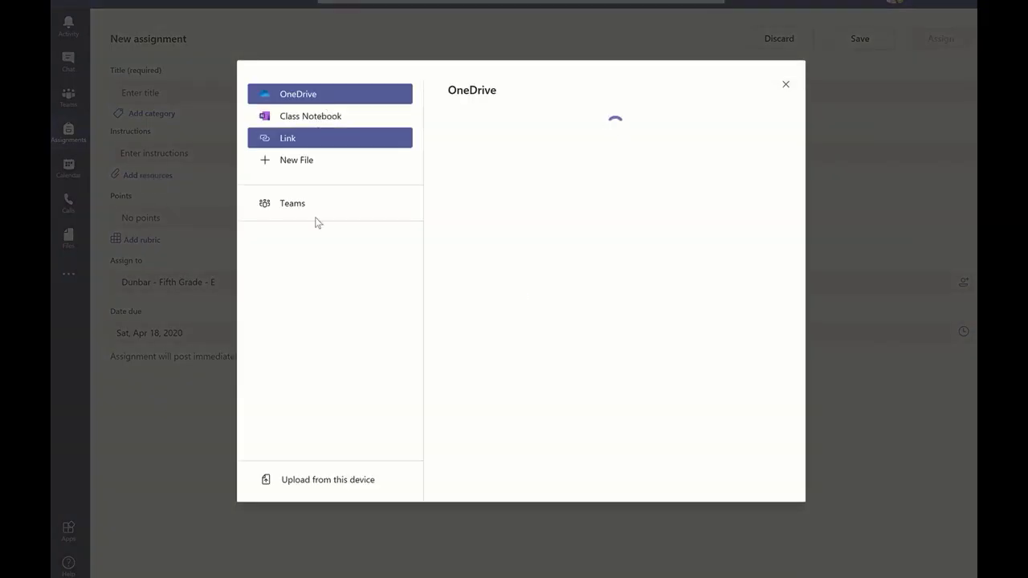
{"action": "left_click", "coordinate": [330, 482]}
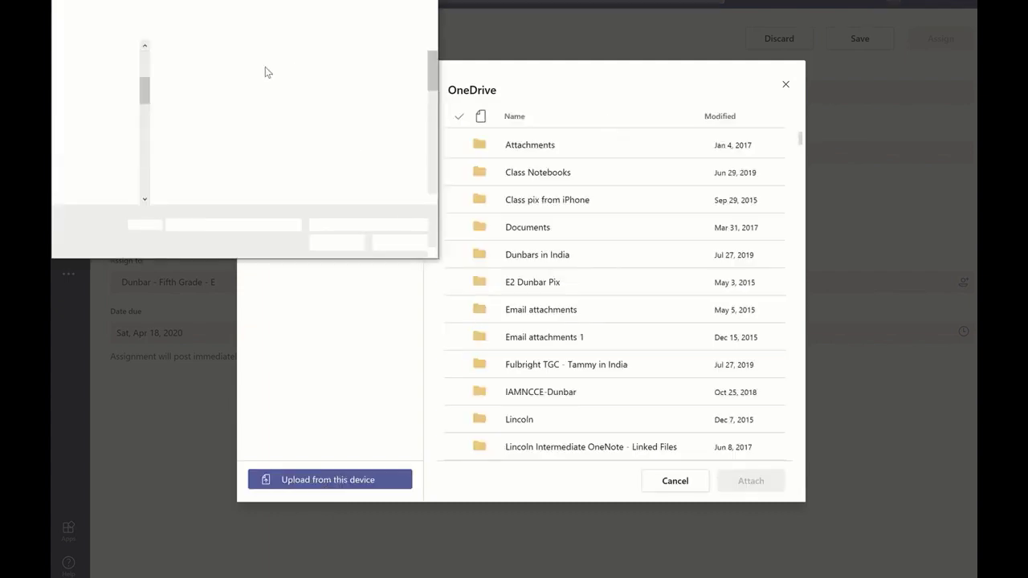
{"action": "left_click", "coordinate": [113, 79]}
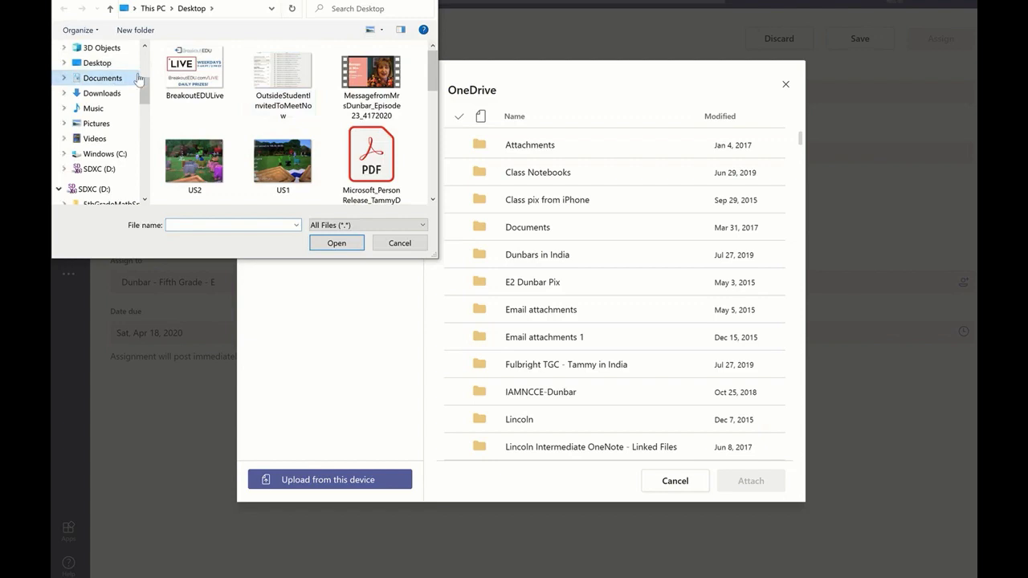
{"action": "left_click", "coordinate": [231, 65]}
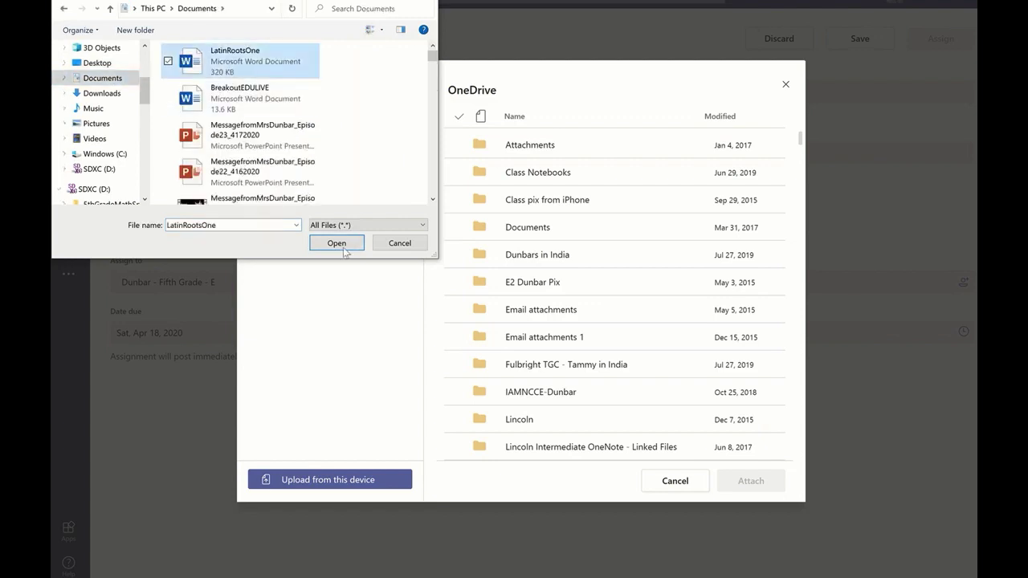
{"action": "left_click", "coordinate": [336, 243]}
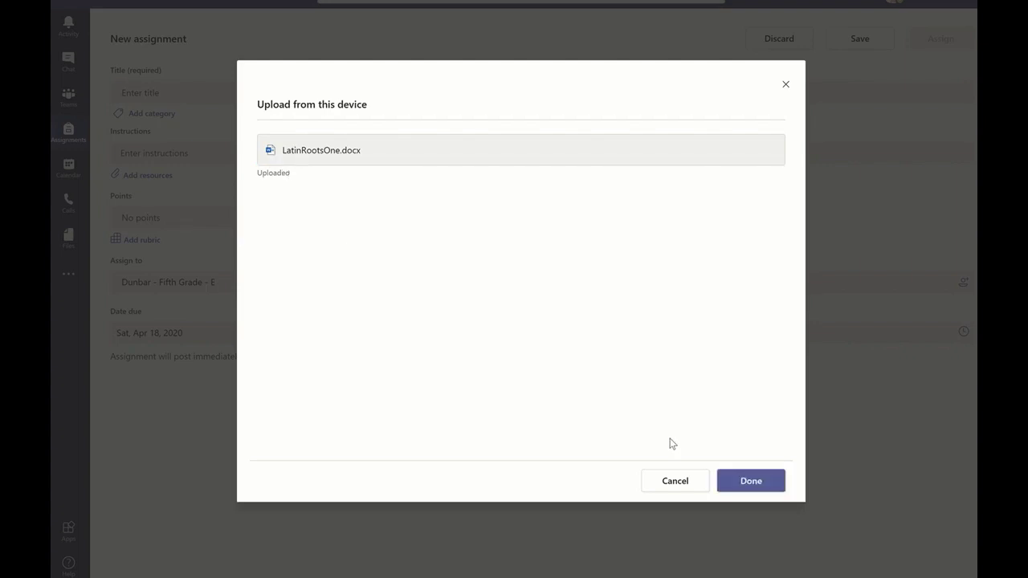
{"action": "left_click", "coordinate": [752, 482]}
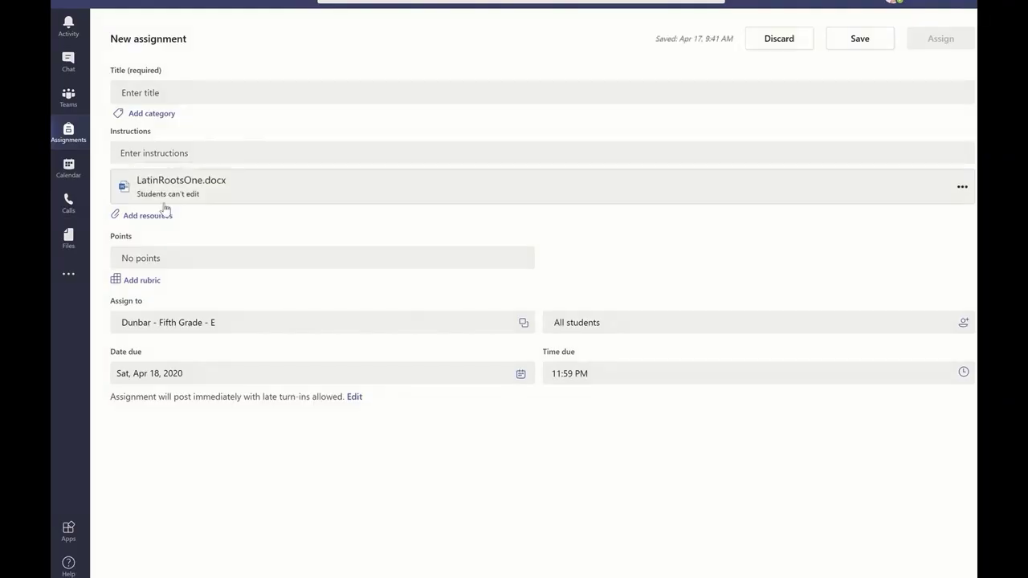
Step: Set LatinRootsOne.docx to 'Students edit their own copy' and add instructions 'Be sure to open this in your DESKTOP Word!'
{"action": "left_click", "coordinate": [959, 190]}
{"action": "left_click", "coordinate": [906, 215]}
{"action": "left_click", "coordinate": [144, 156]}
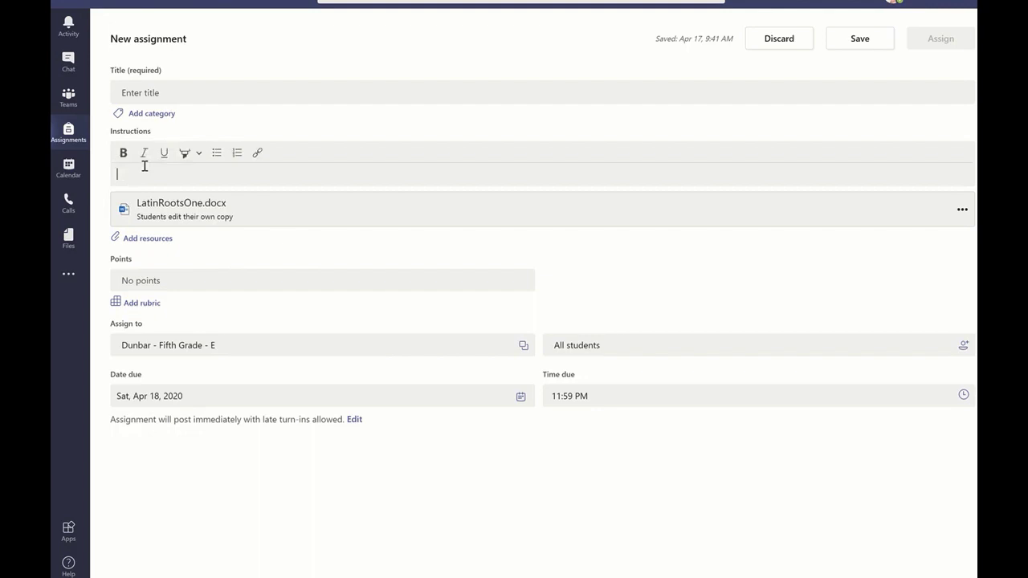
{"action": "type", "text": "Be sure t"}
{"action": "type", "text": "o open th"}
{"action": "type", "text": "is in your DESKTOP"}
{"action": "type", "text": " Word!"}
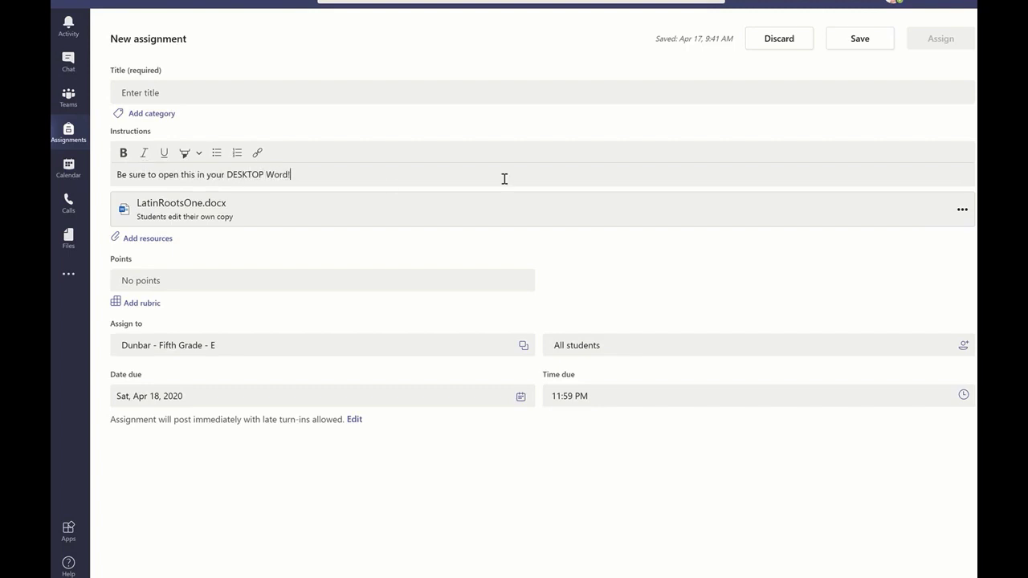